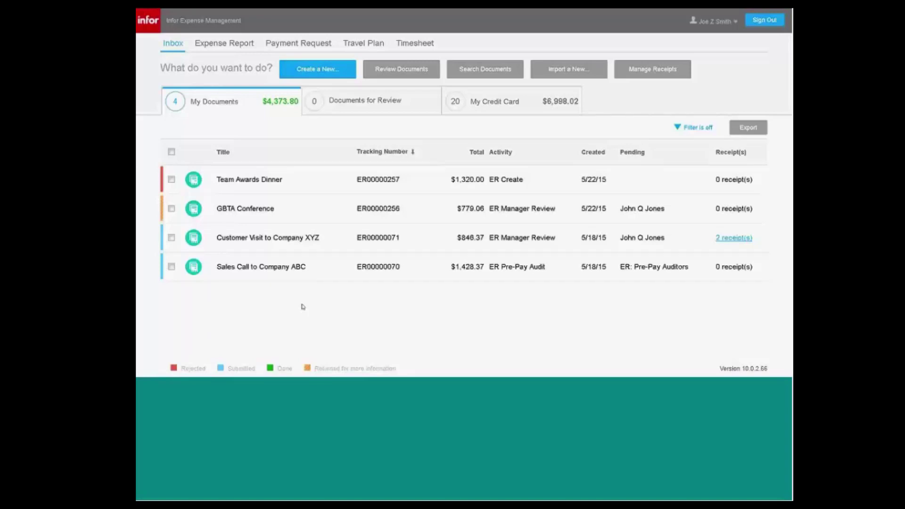
Start a new Expense Claim from the Create a New document list.
left_click(315, 72)
left_click(314, 76)
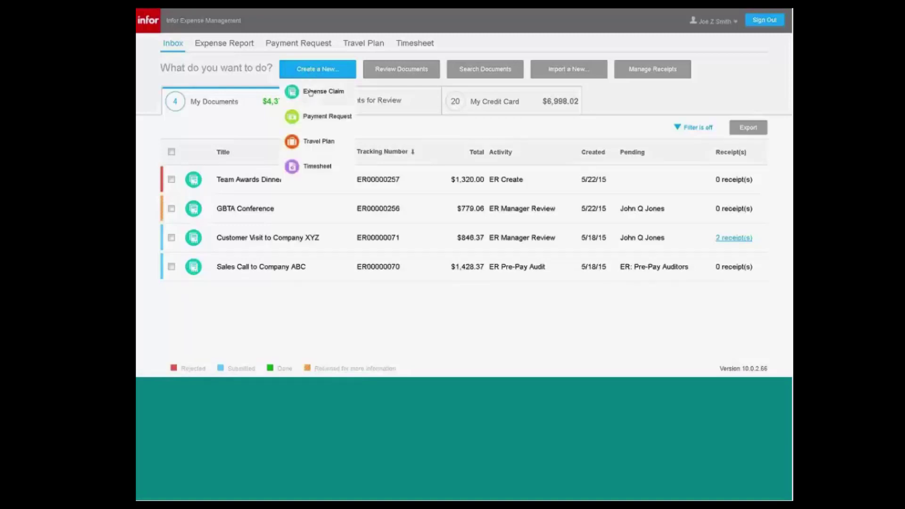
left_click(311, 92)
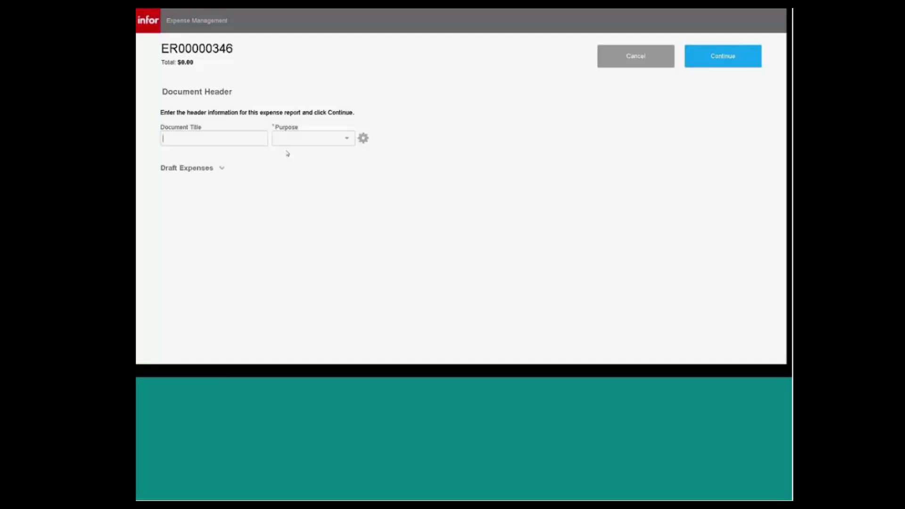
Title the report 'GBTA Conference' with purpose Conference/Seminar and continue to its expense list.
type("GBTA Conference")
left_click(347, 140)
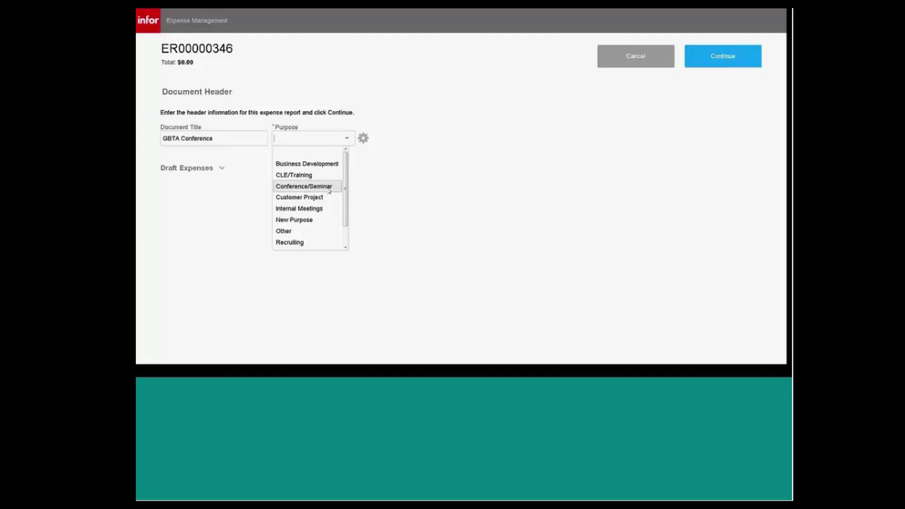
left_click(329, 187)
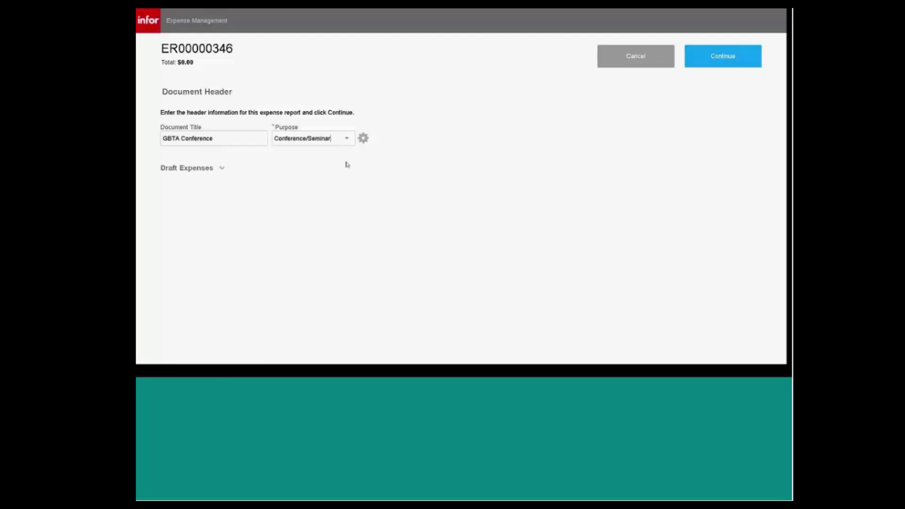
left_click(723, 56)
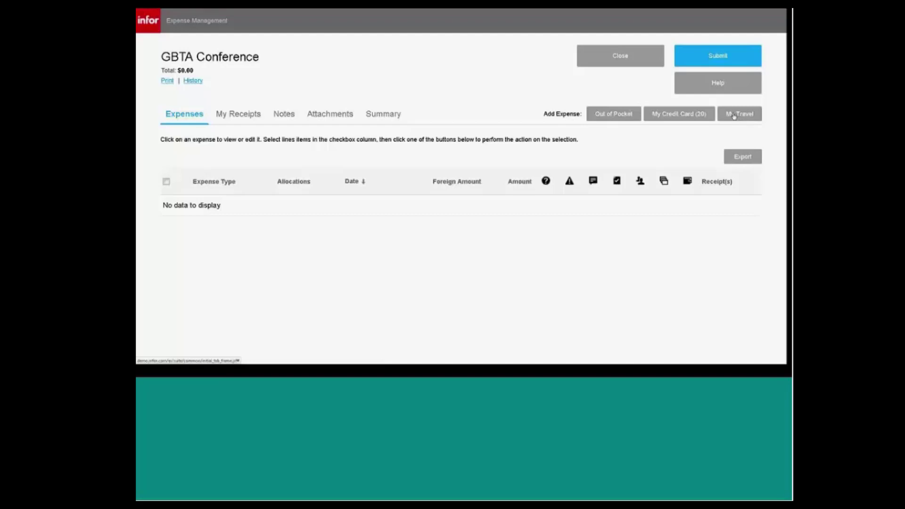
left_click(734, 116)
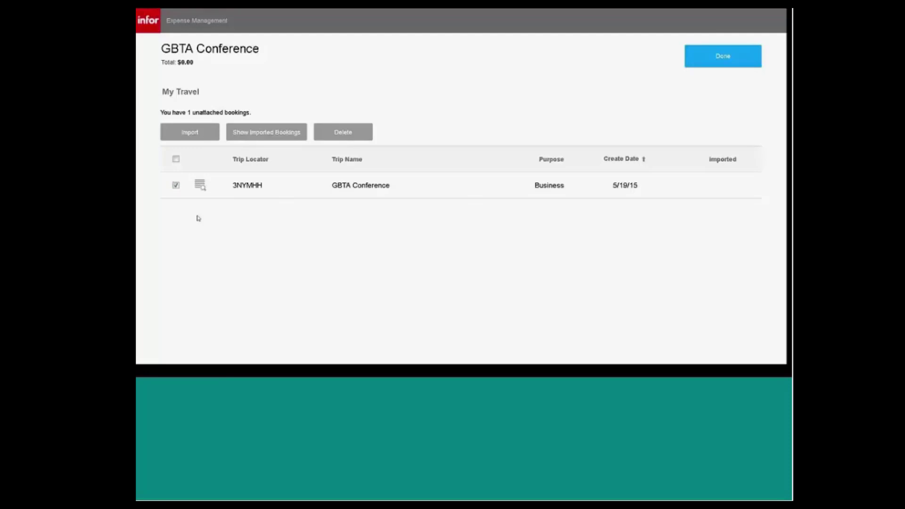
left_click(190, 136)
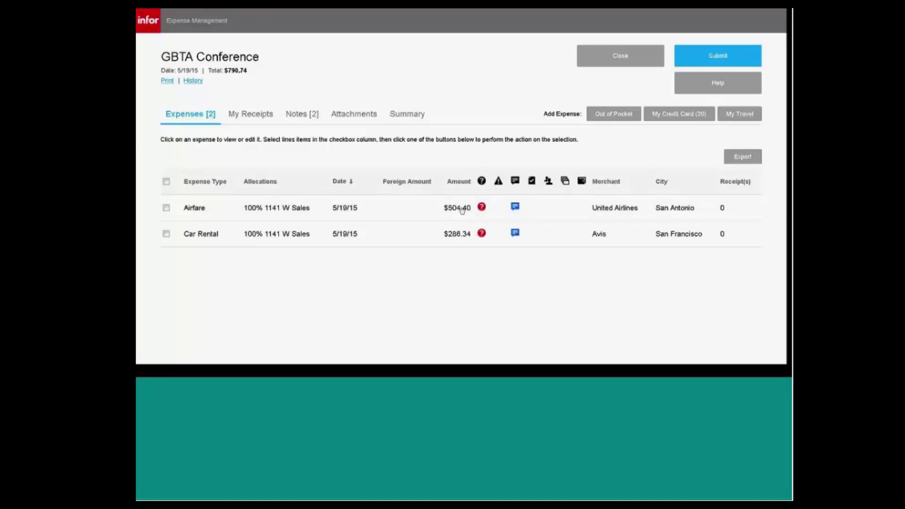
Reconcile the Airfare expense to the $648.50 United Airlines AMEX charge and save it.
left_click(228, 210)
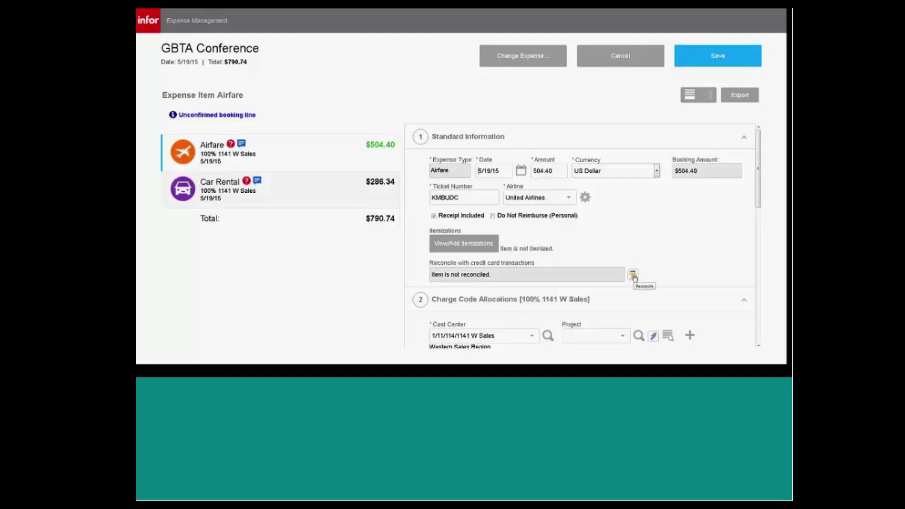
left_click(633, 275)
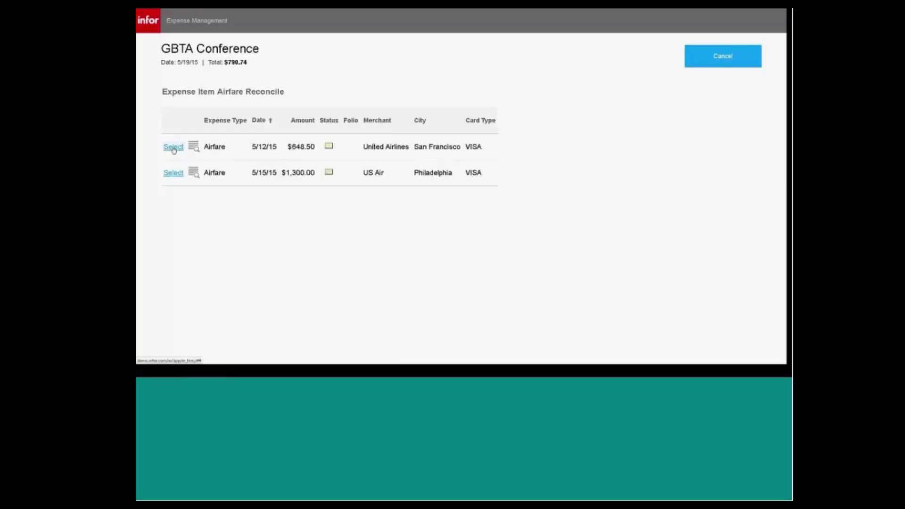
left_click(173, 148)
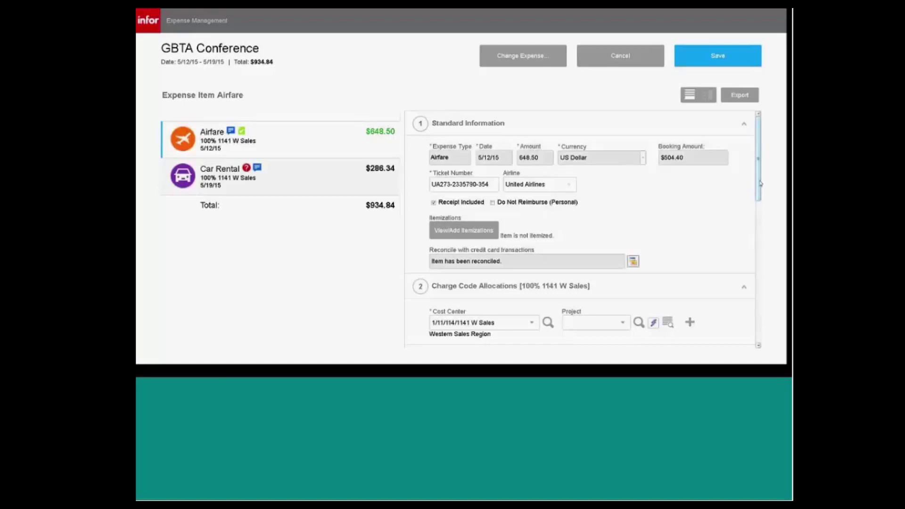
left_click_drag(760, 184, 761, 184)
left_click(716, 56)
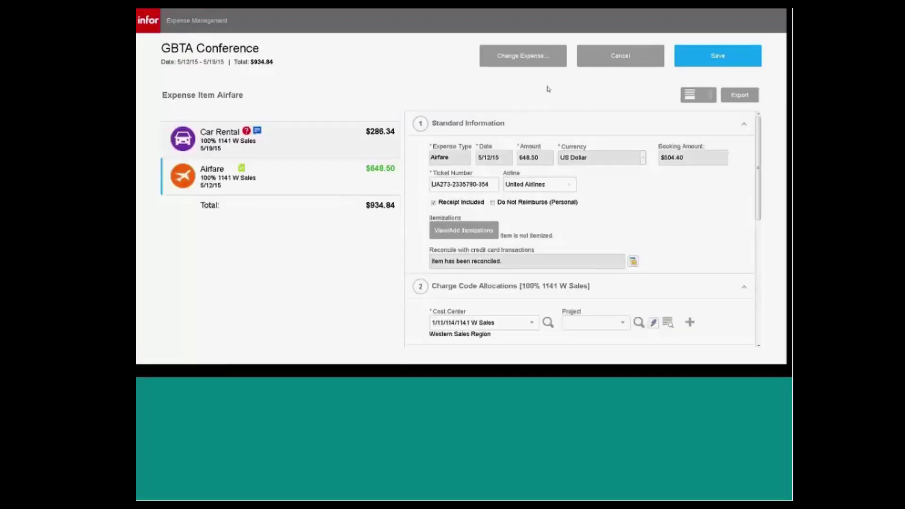
left_click(278, 143)
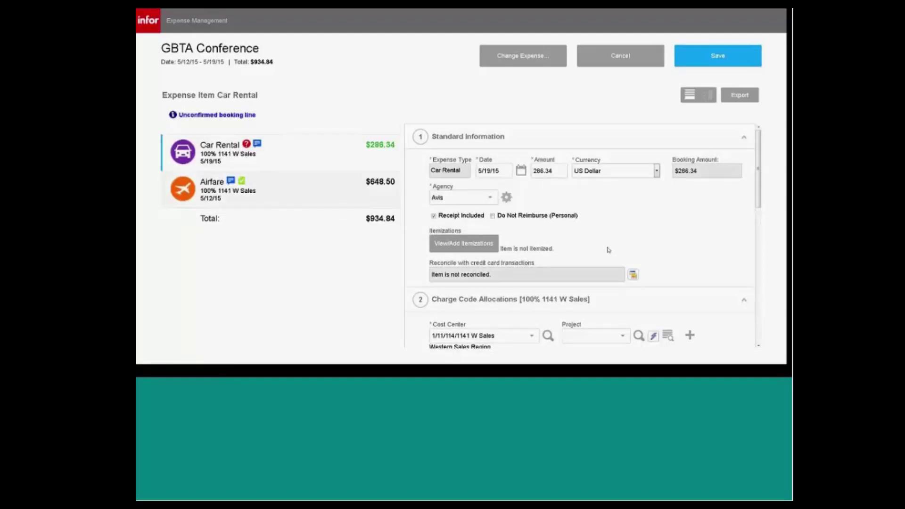
Match Car Rental to the 5/9/15 Avis charge of $156.38 and save it.
left_click(634, 276)
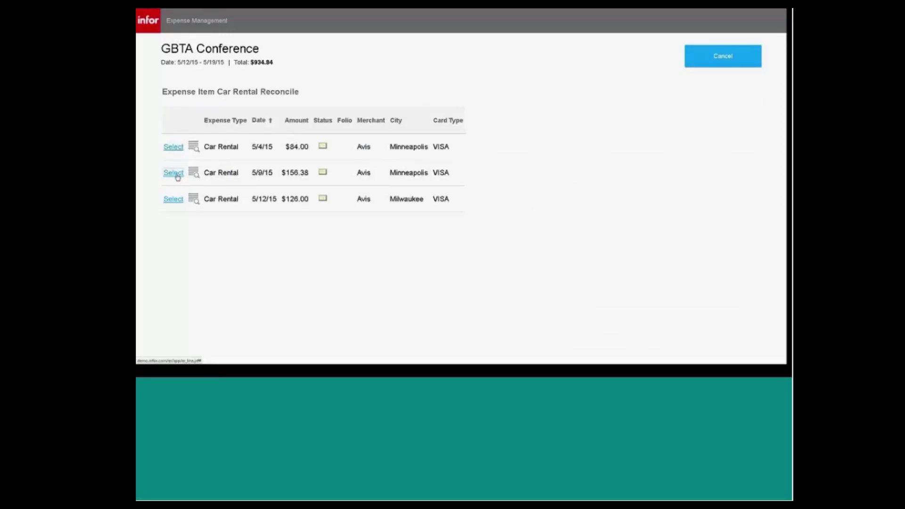
left_click(174, 173)
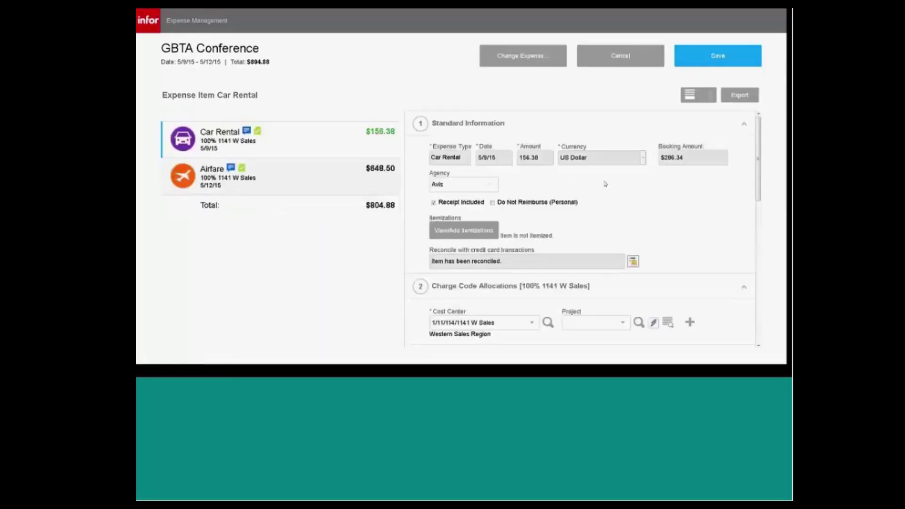
left_click(716, 58)
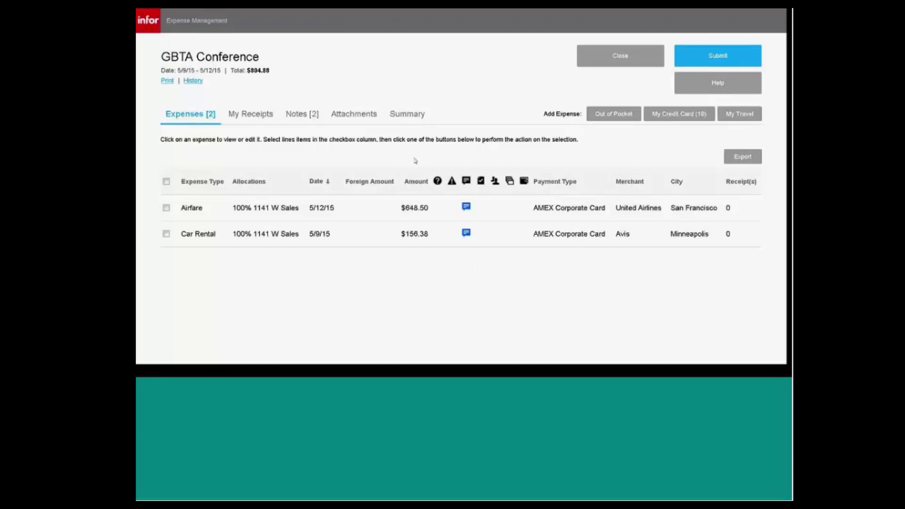
Add an out-of-pocket Taxi/Car Service expense of 23 US Dollars and scroll down to Receipts.
left_click(612, 118)
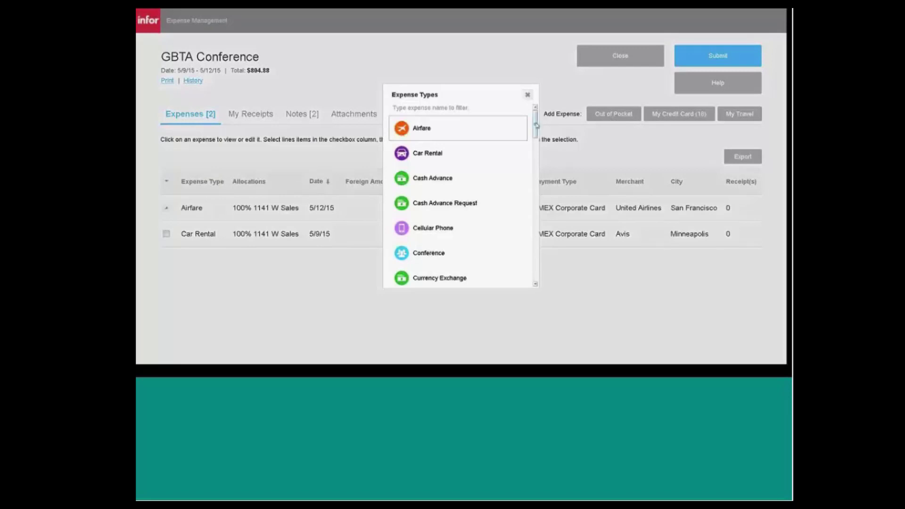
scroll(536, 124, "down", 10)
type("t")
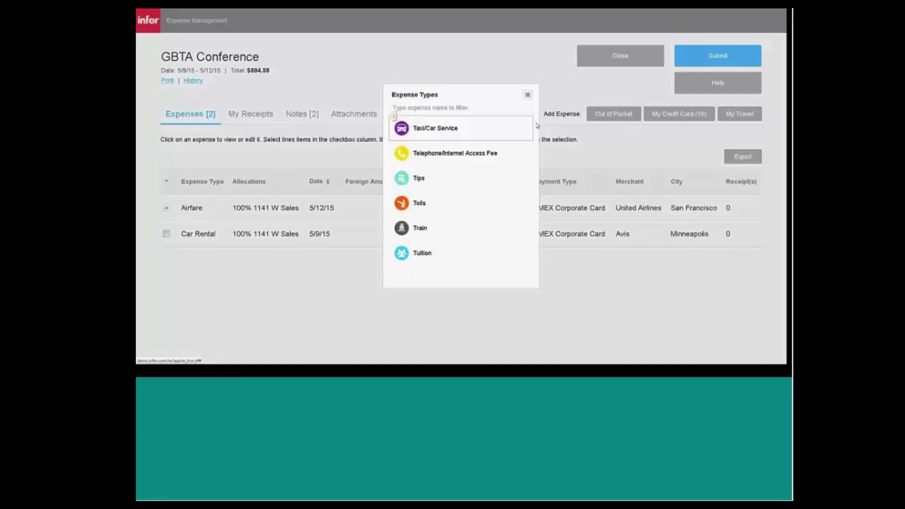
type("a")
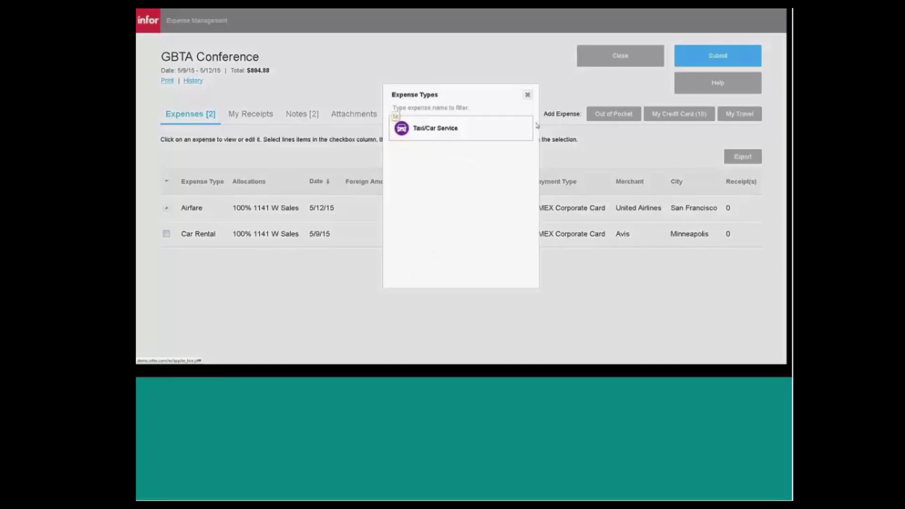
key("BackSpace")
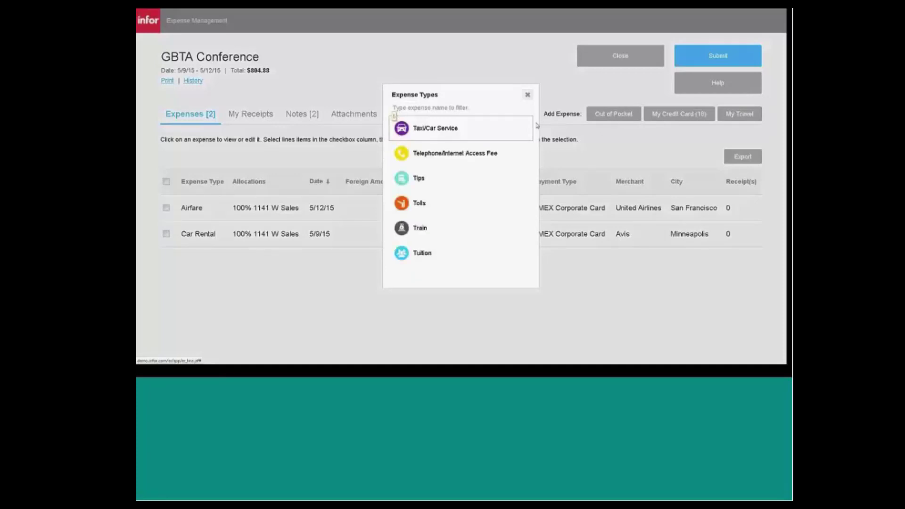
left_click(430, 132)
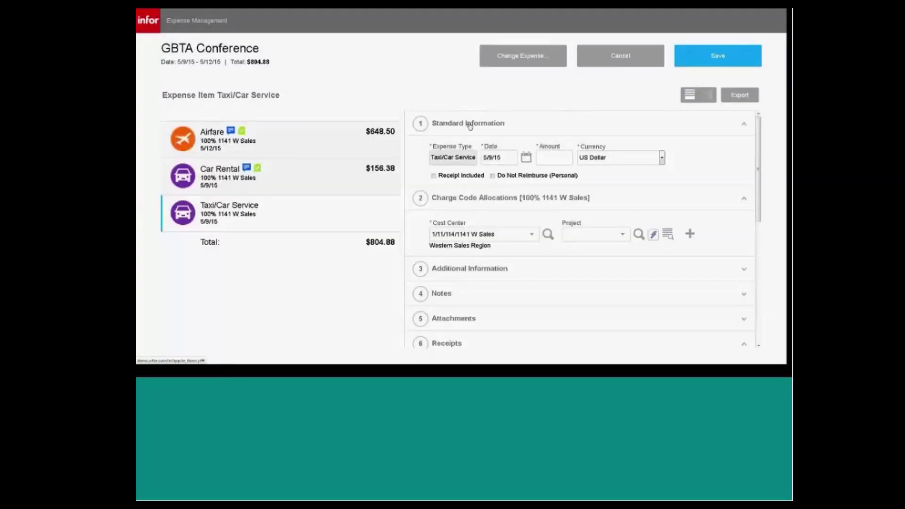
left_click(543, 157)
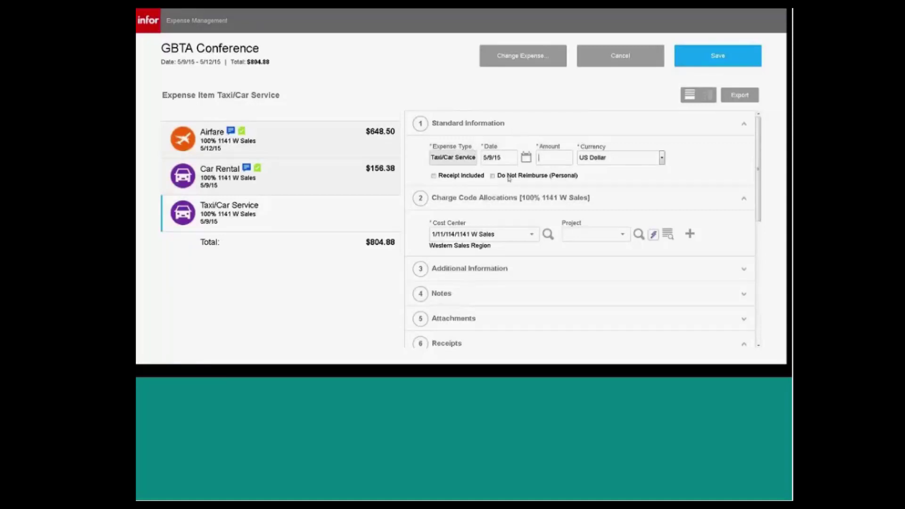
type("23")
left_click_drag(758, 174, 758, 228)
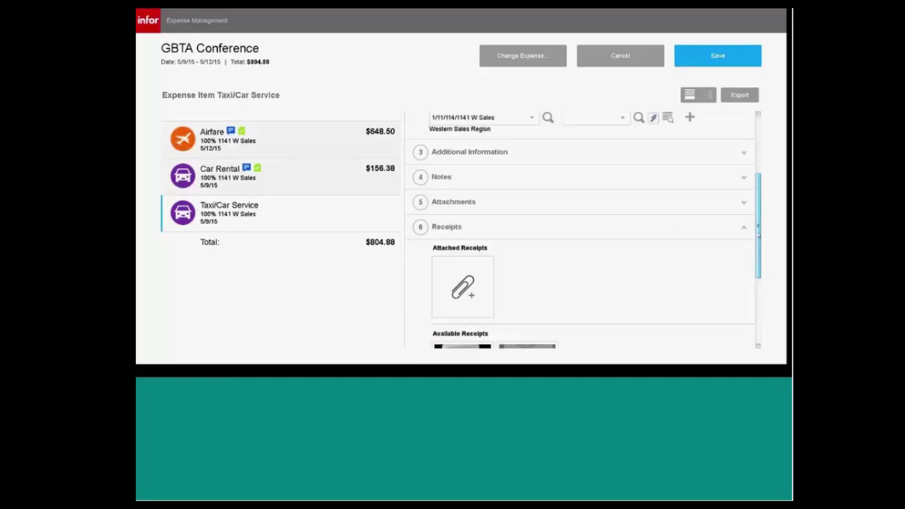
mouse_move(759, 234)
left_mouse_down()
mouse_move(759, 226)
mouse_move(760, 240)
left_mouse_up()
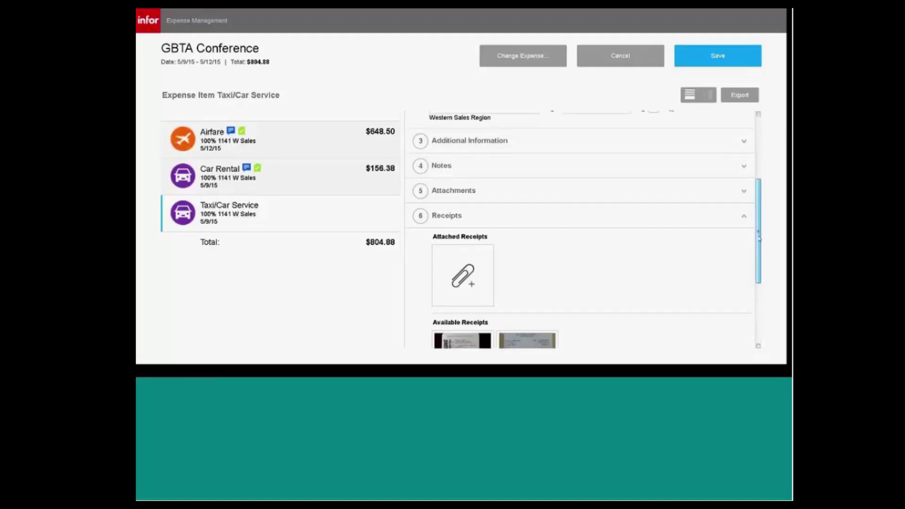
scroll(464, 289, "down", 3)
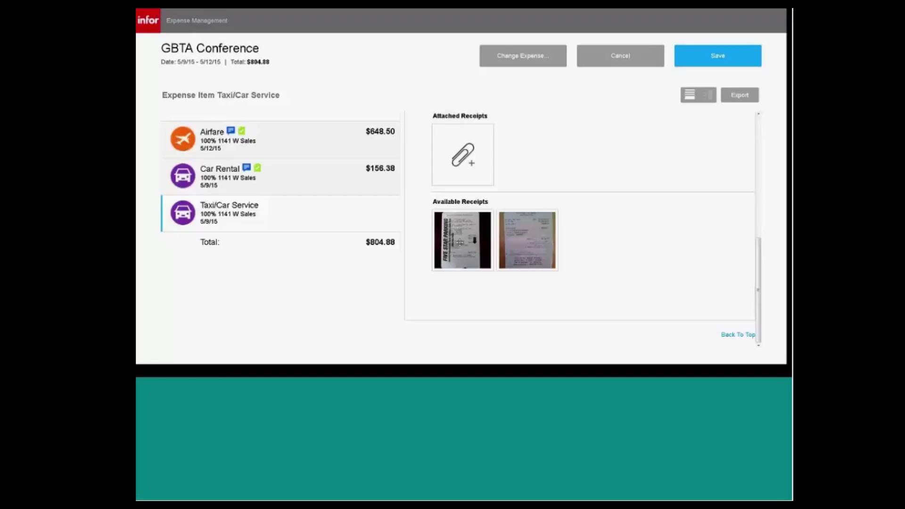
Attach the Five Star Parking receipt, set Payment Type to Cash, and save the taxi expense.
left_click_drag(460, 242, 533, 155)
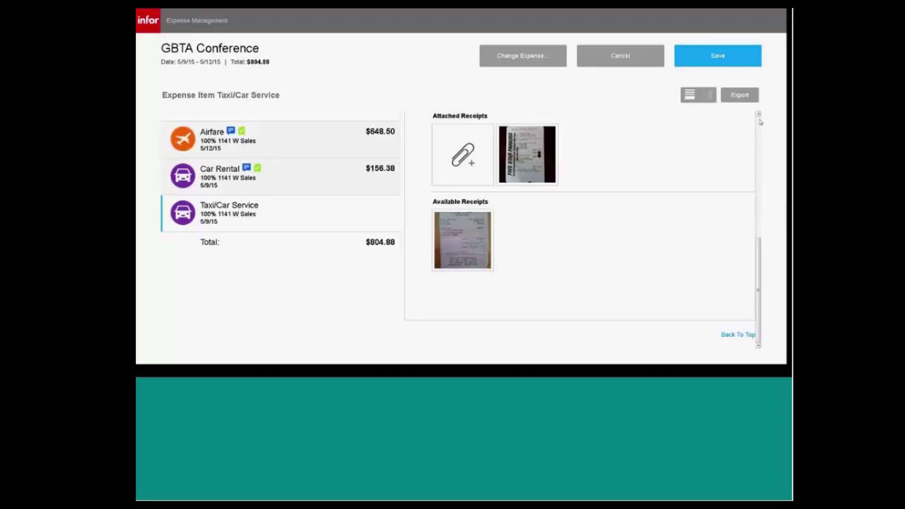
scroll(760, 123, "up", 5)
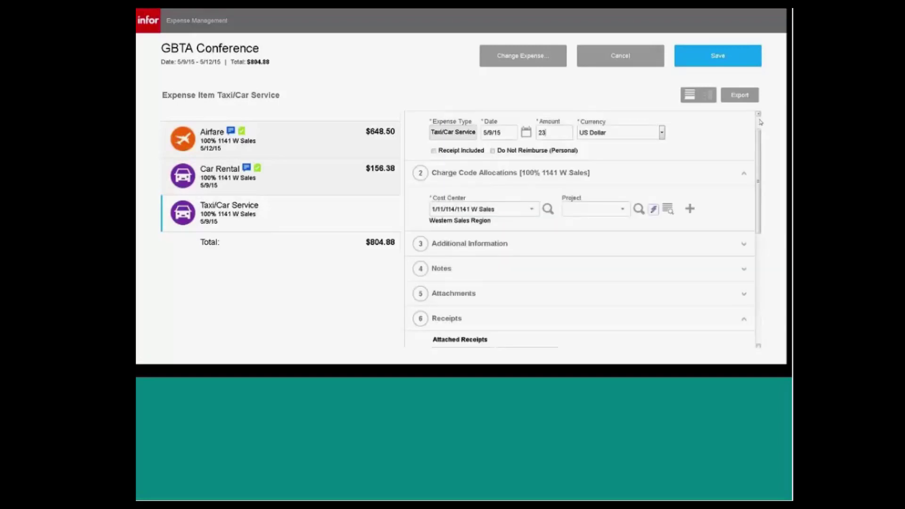
left_click(420, 243)
left_click(547, 304)
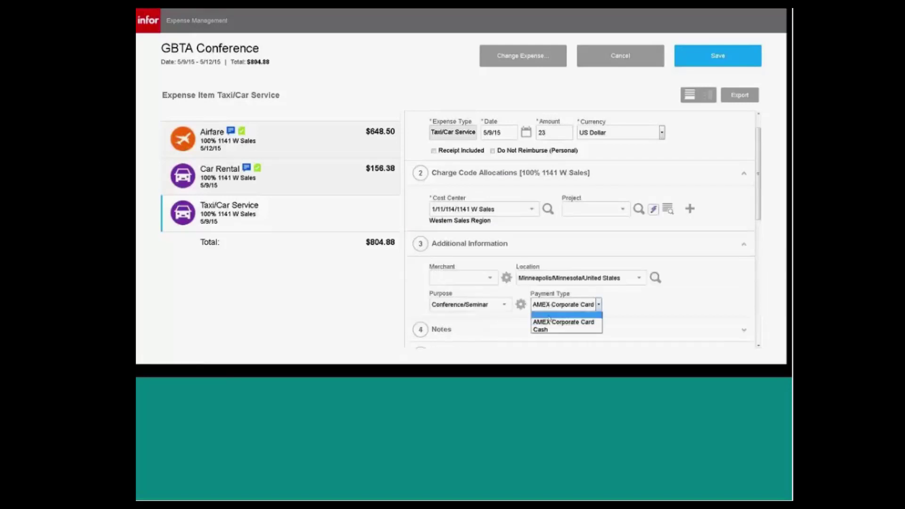
left_click(552, 331)
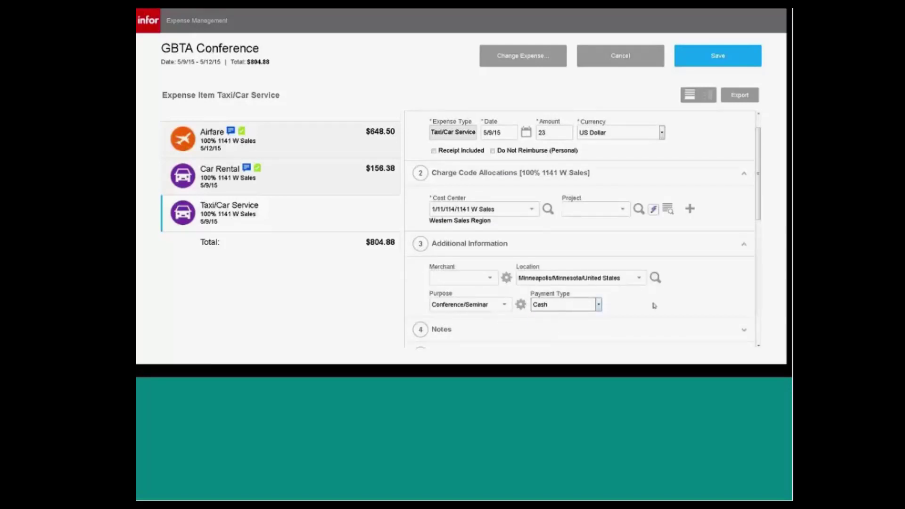
left_click(721, 57)
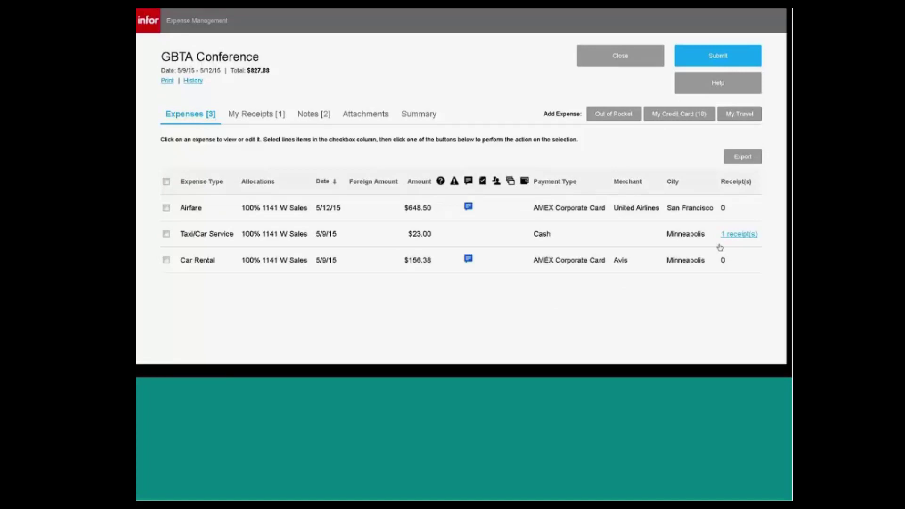
left_click(740, 234)
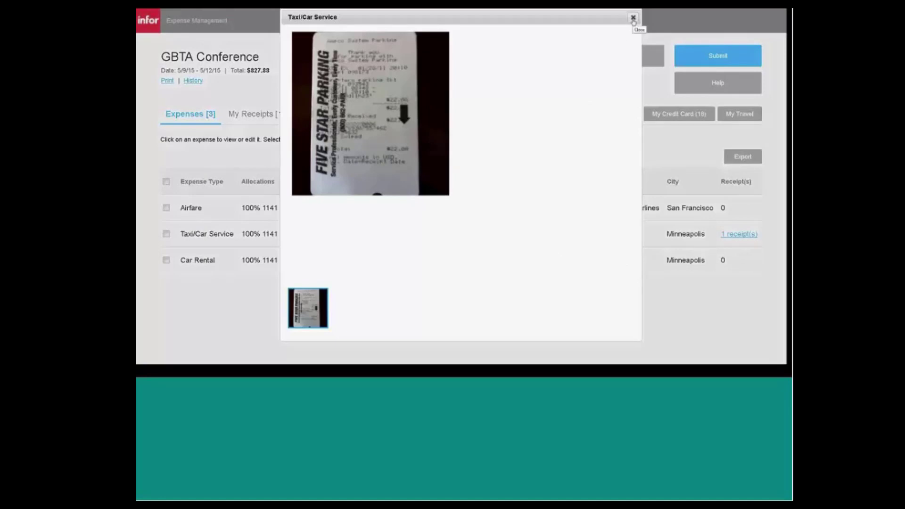
left_click(633, 18)
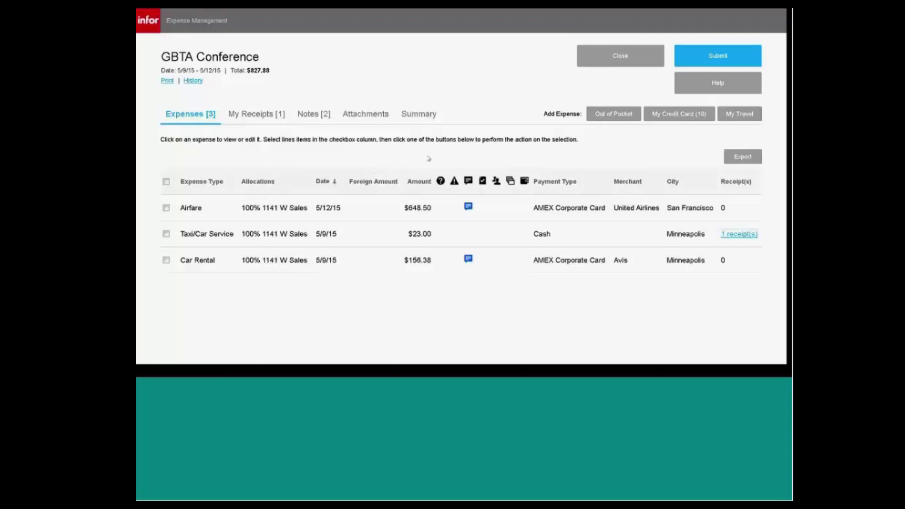
Submit the $827.88 GBTA Conference report and close it after the receipt reminder.
left_click(718, 56)
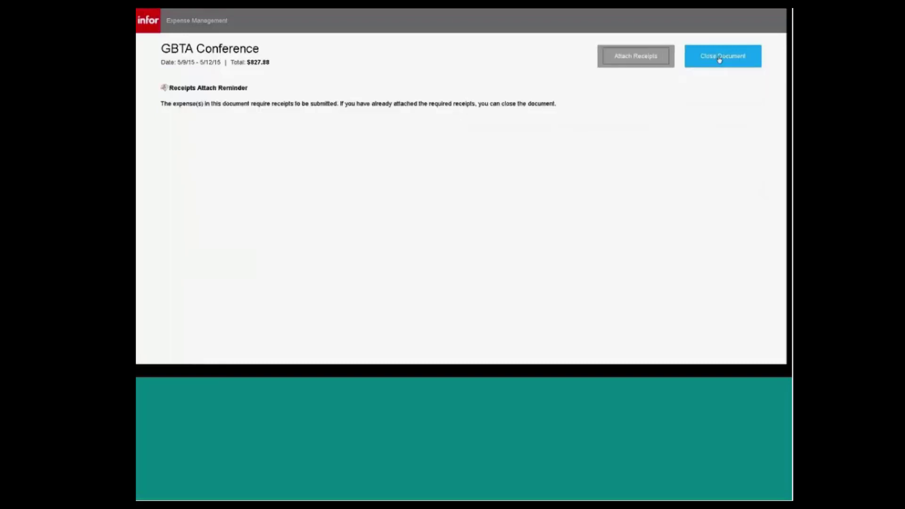
left_click(719, 57)
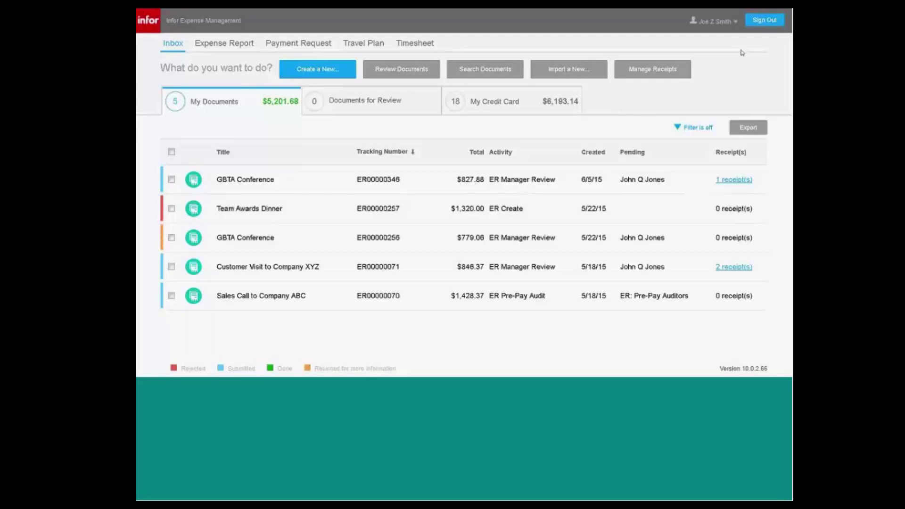
Bring up the AirServer window showing the mirrored iPhone home screen.
mouse_move(747, 11)
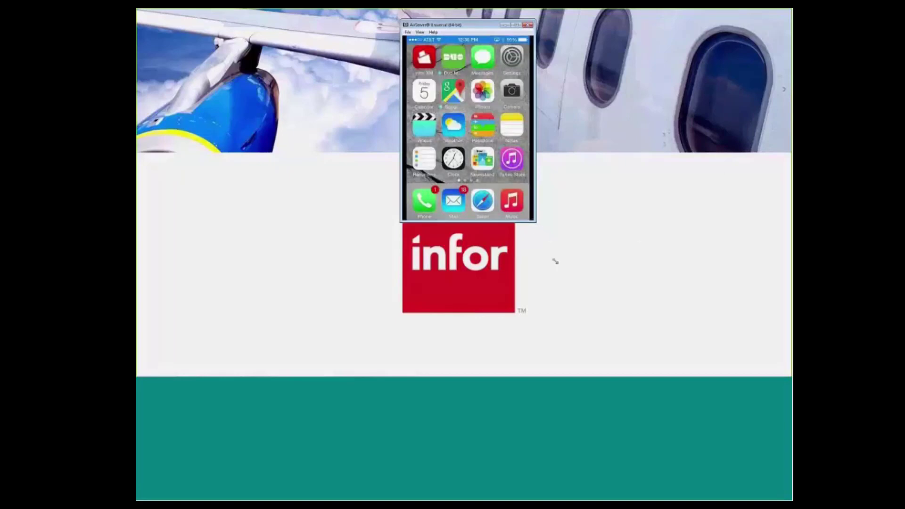
Enlarge the AirServer phone mirror, review documents in the mobile Review tab, then close AirServer.
left_click_drag(555, 262, 598, 326)
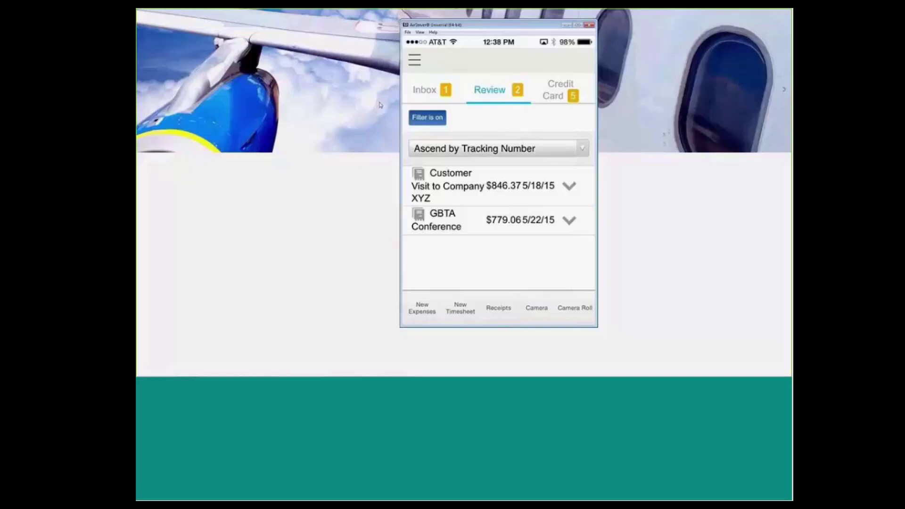
left_click(567, 25)
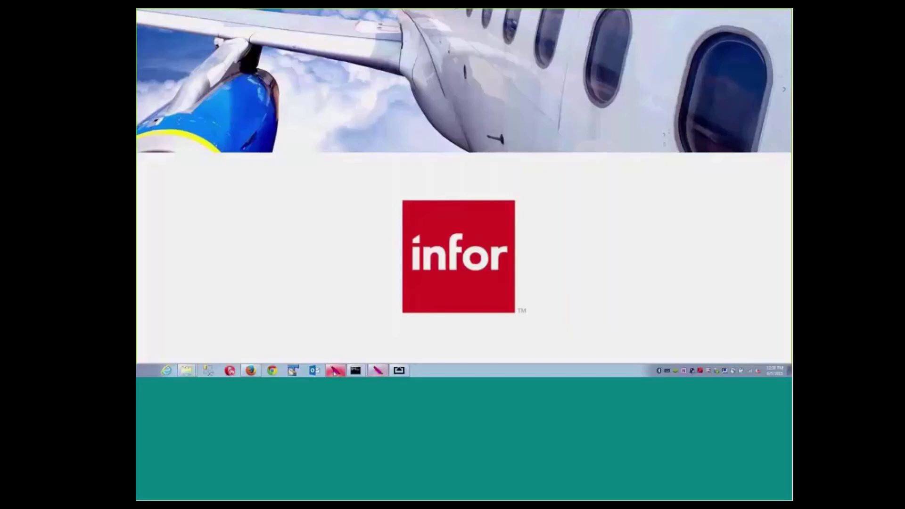
Bring the Infor inbox back into view and sign out to the login page.
left_click(336, 370)
mouse_move(676, 16)
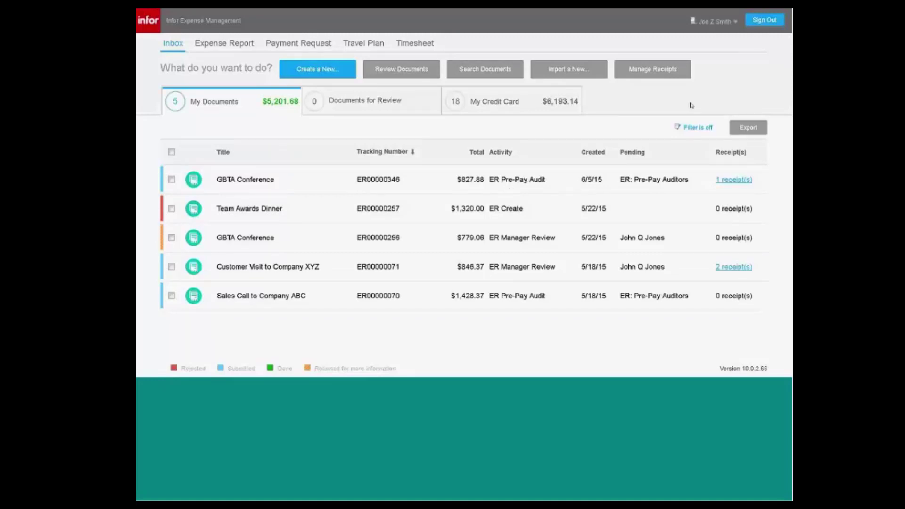
left_click(763, 21)
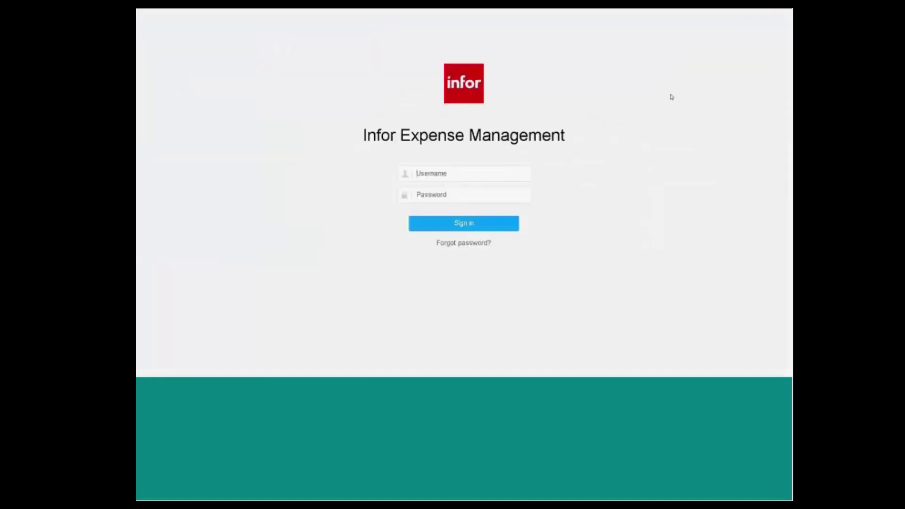
Sign in with the approver's saved username and list the two Documents for Review.
key("Down")
key("Return")
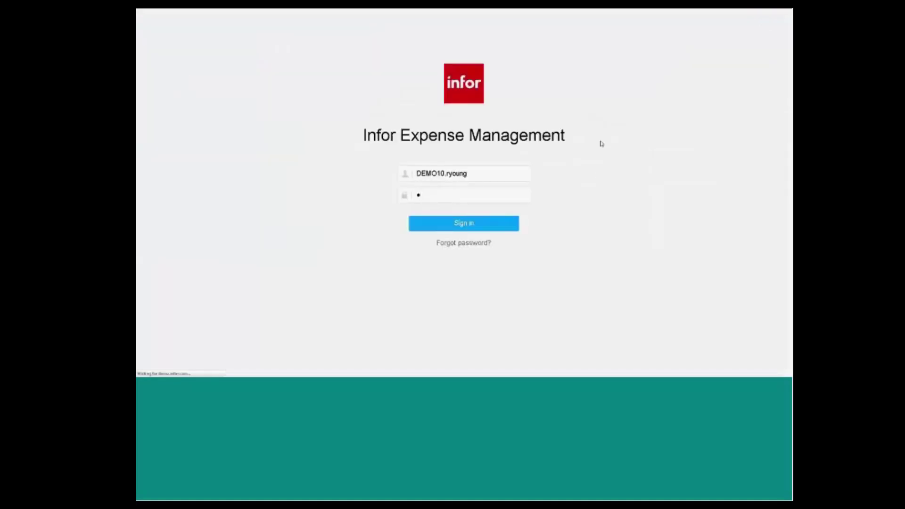
key("Return")
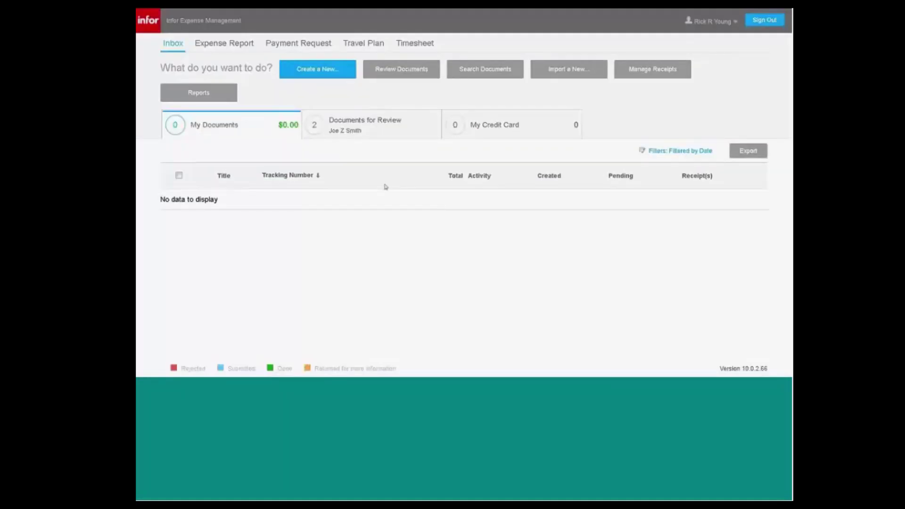
left_click(363, 130)
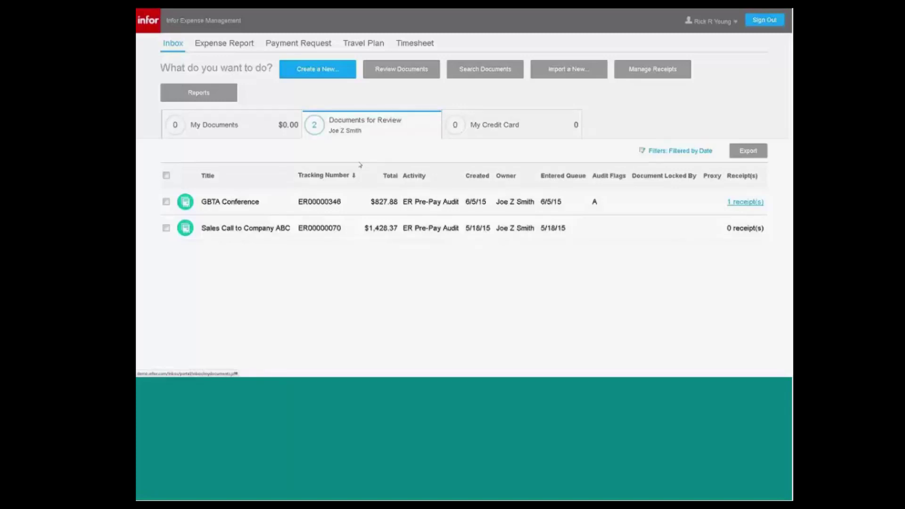
Check GBTA Conference's Car Rental charge code allocations without changes, then approve the report.
left_click(275, 207)
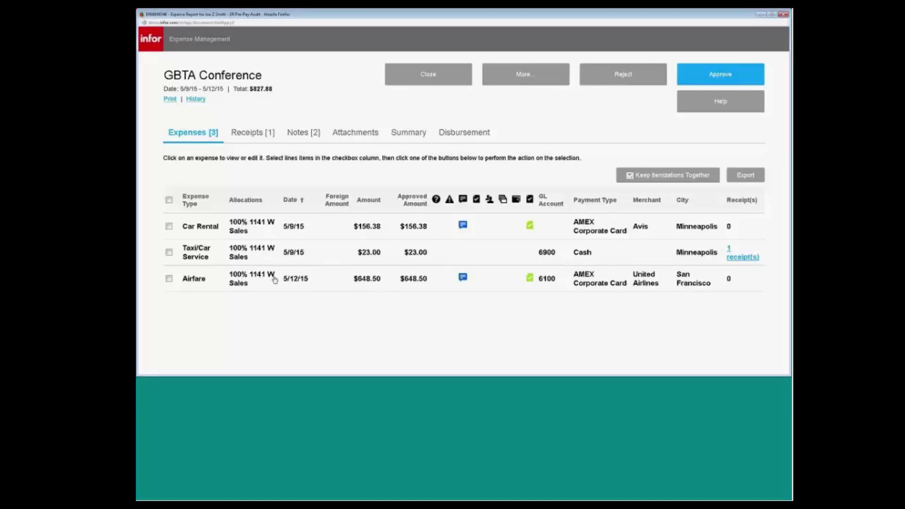
left_click(276, 237)
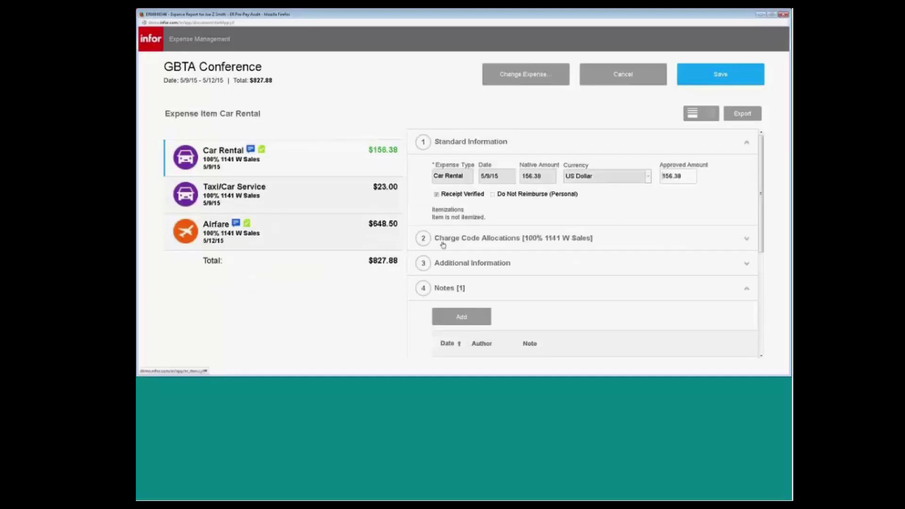
left_click(427, 240)
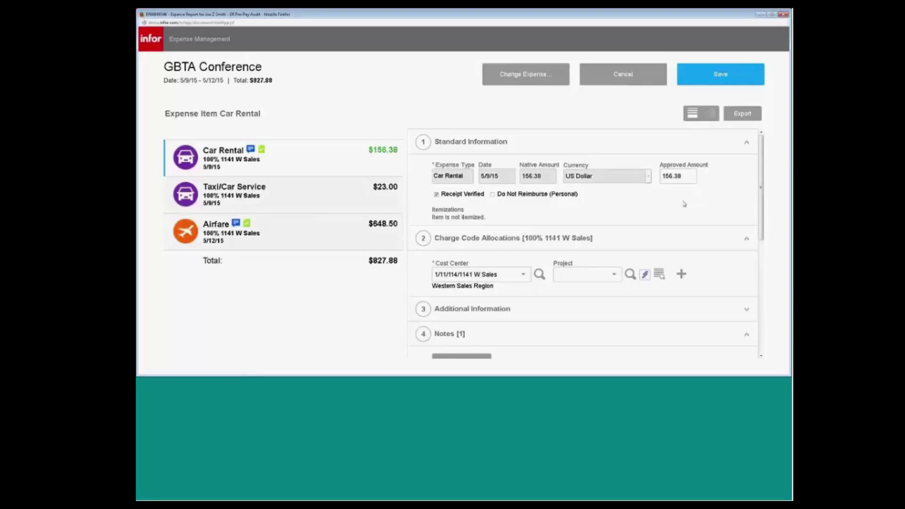
left_click(622, 81)
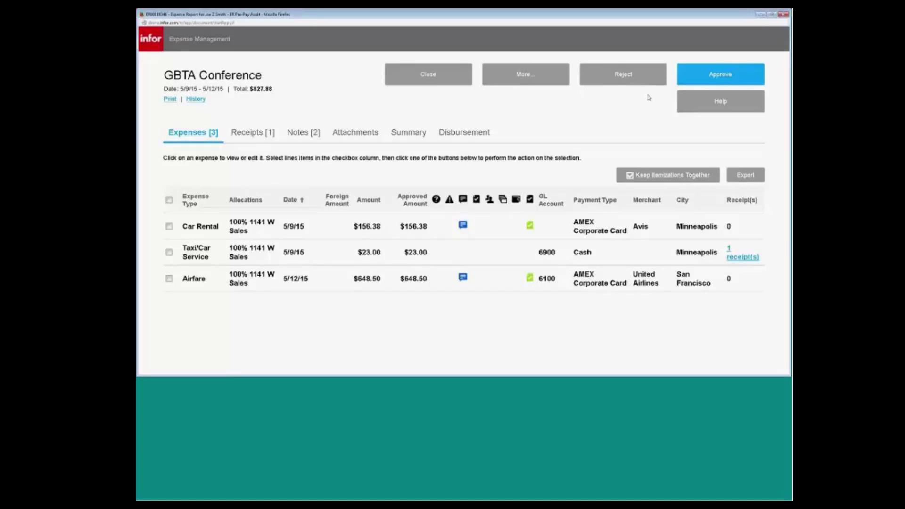
left_click(719, 79)
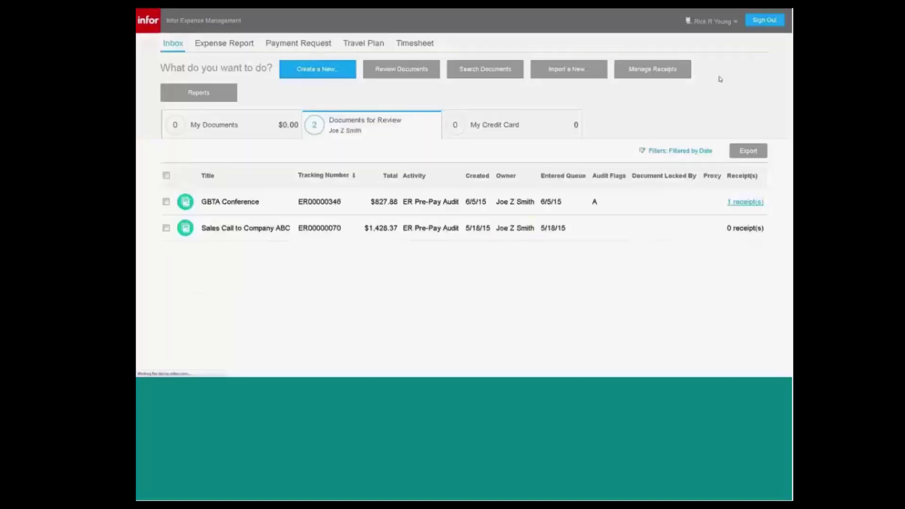